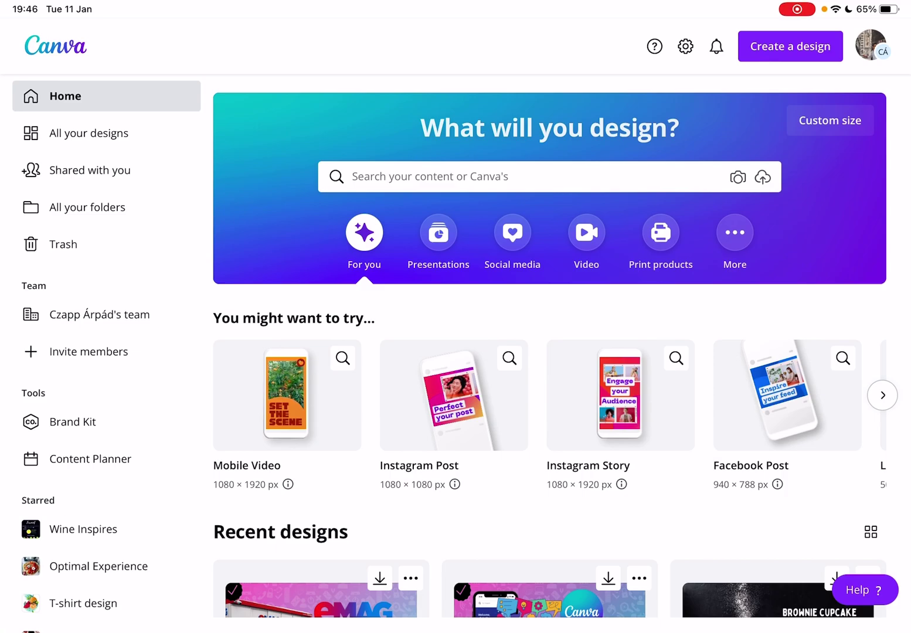
pyautogui.hscroll(6, 548, 394)
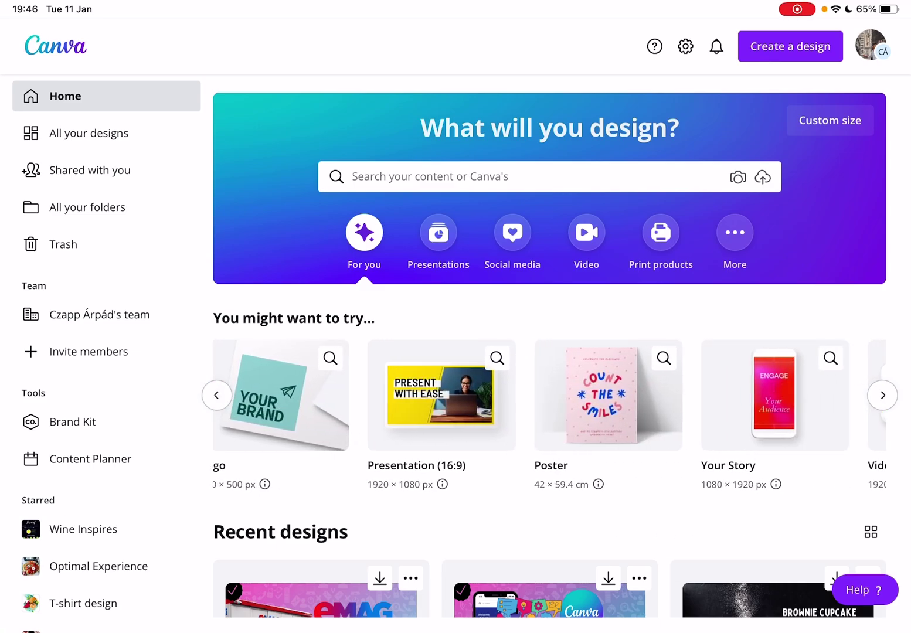
pyautogui.hscroll(5, 548, 394)
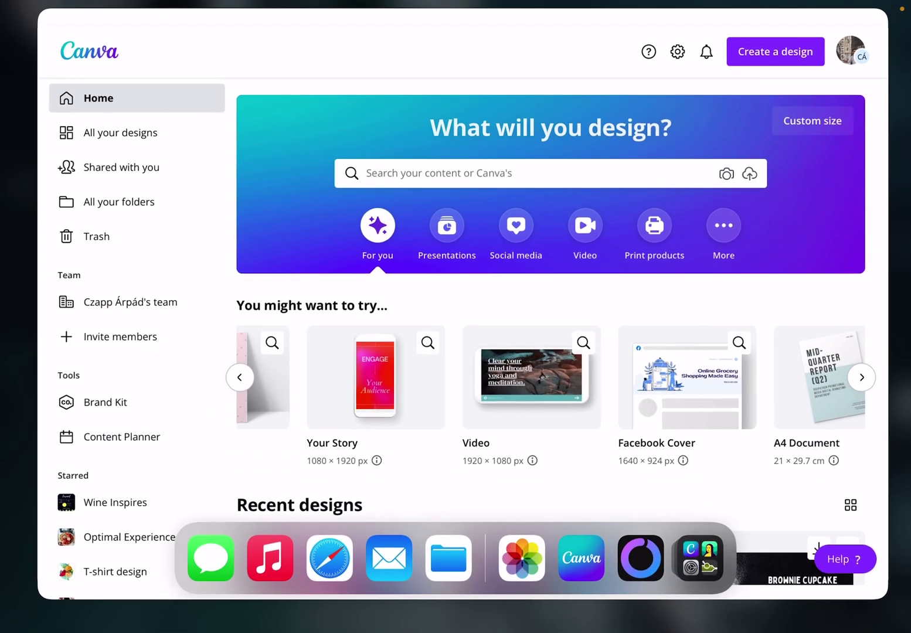
# - Restore Canva to full screen and start a blank Facebook Cover from the Facebook formats
pyautogui.click(548, 356)
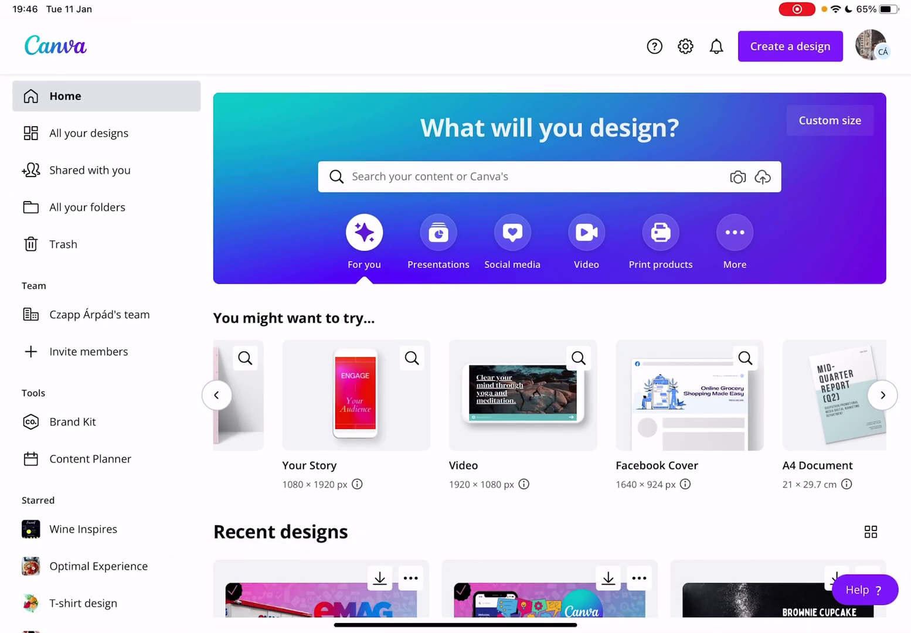
pyautogui.scroll(-3, 548, 356)
pyautogui.hscroll(-4, 547, 285)
pyautogui.hscroll(-4, 548, 284)
pyautogui.scroll(3, 548, 321)
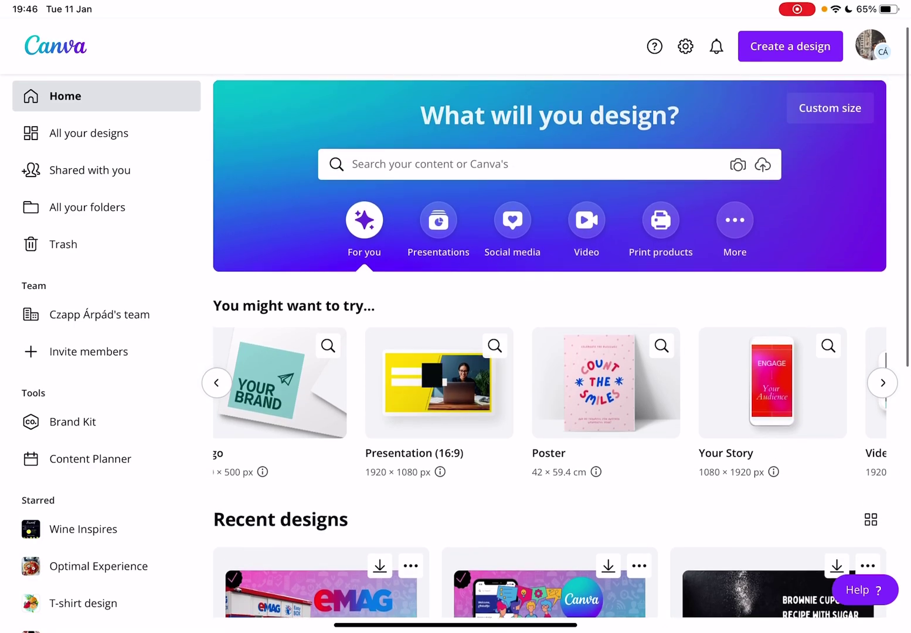
pyautogui.click(513, 221)
pyautogui.click(247, 303)
pyautogui.click(322, 304)
pyautogui.click(246, 304)
pyautogui.click(322, 304)
pyautogui.click(403, 304)
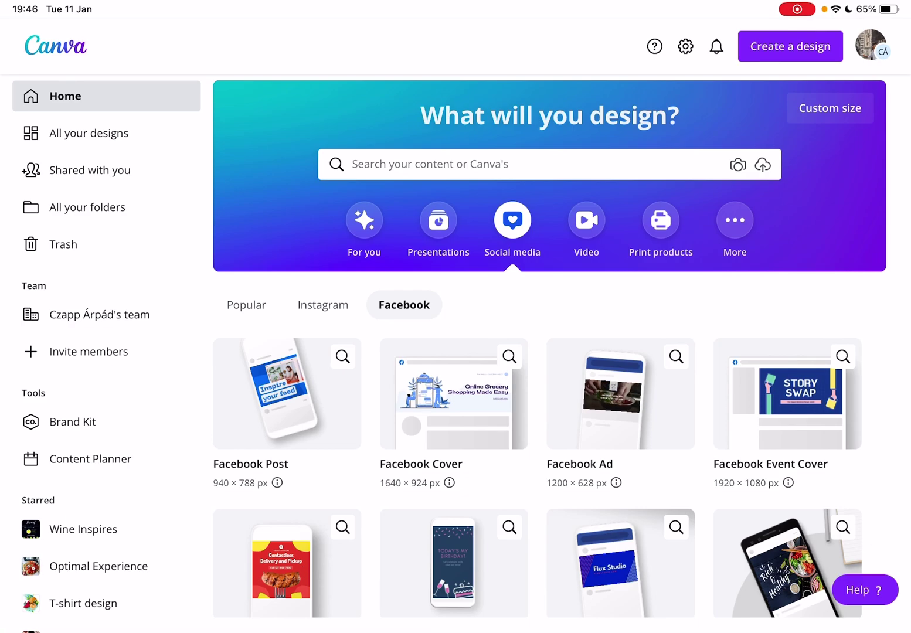
pyautogui.click(287, 394)
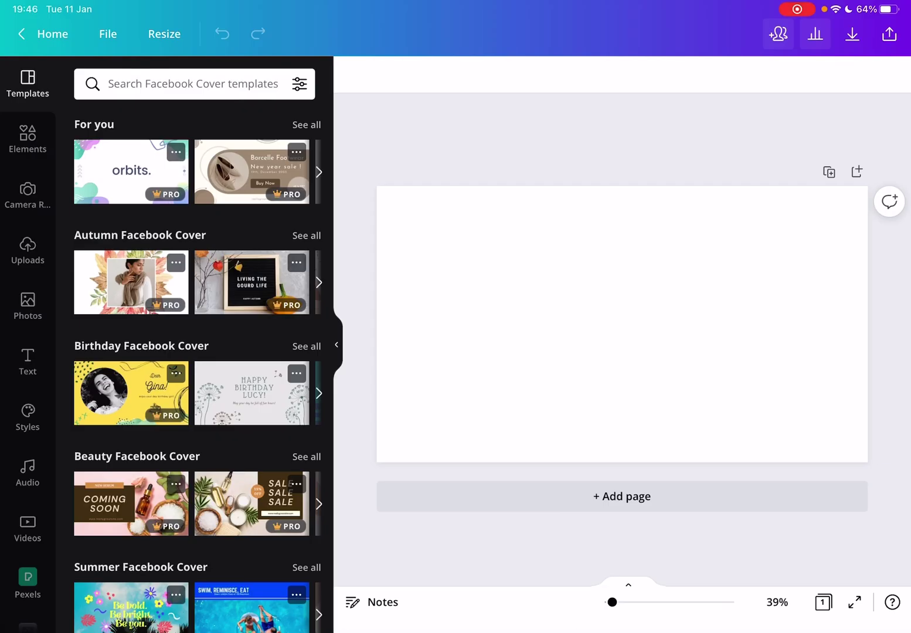
# - Hide the template panel and browse the Photos, Uploads, Text, Styles and Elements libraries
pyautogui.click(336, 346)
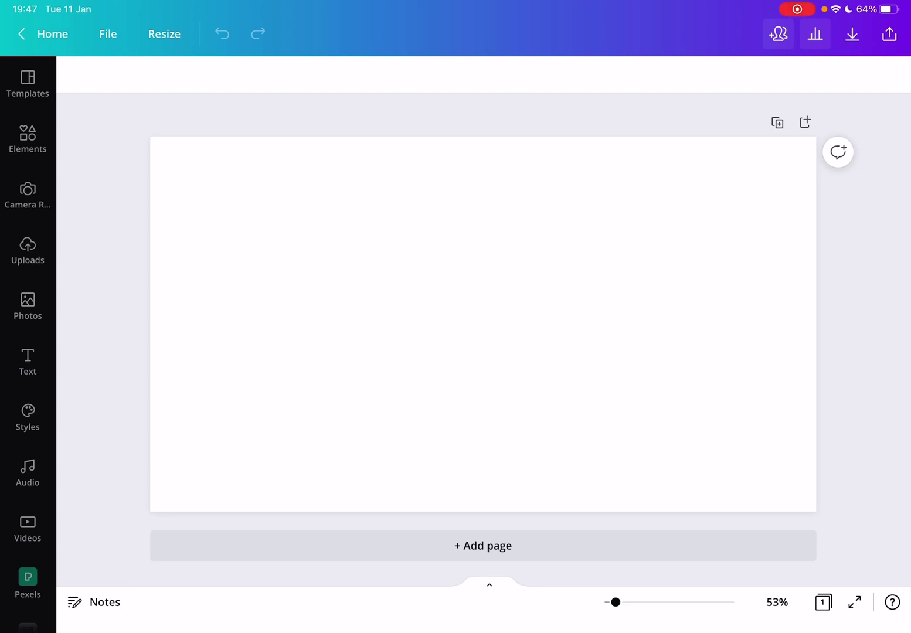
pyautogui.click(27, 306)
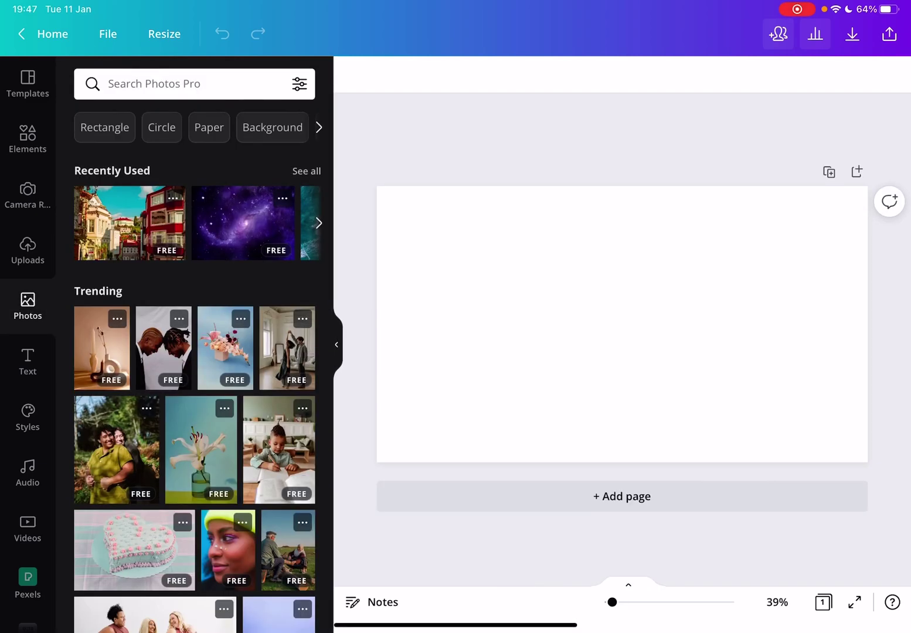
pyautogui.scroll(-8, 196, 356)
pyautogui.scroll(-8, 196, 356)
pyautogui.scroll(-4, 196, 356)
pyautogui.scroll(8, 196, 356)
pyautogui.click(27, 250)
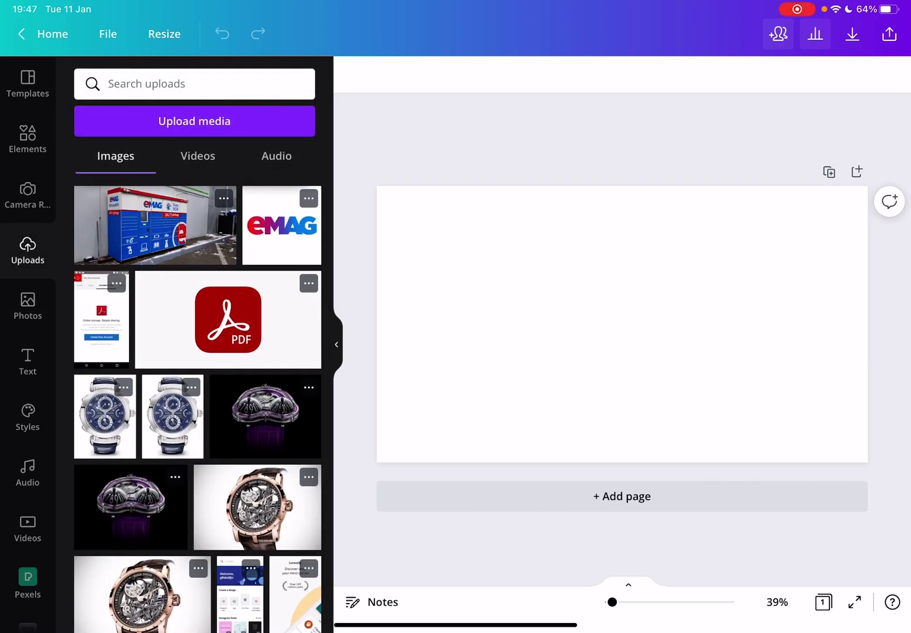
pyautogui.click(27, 361)
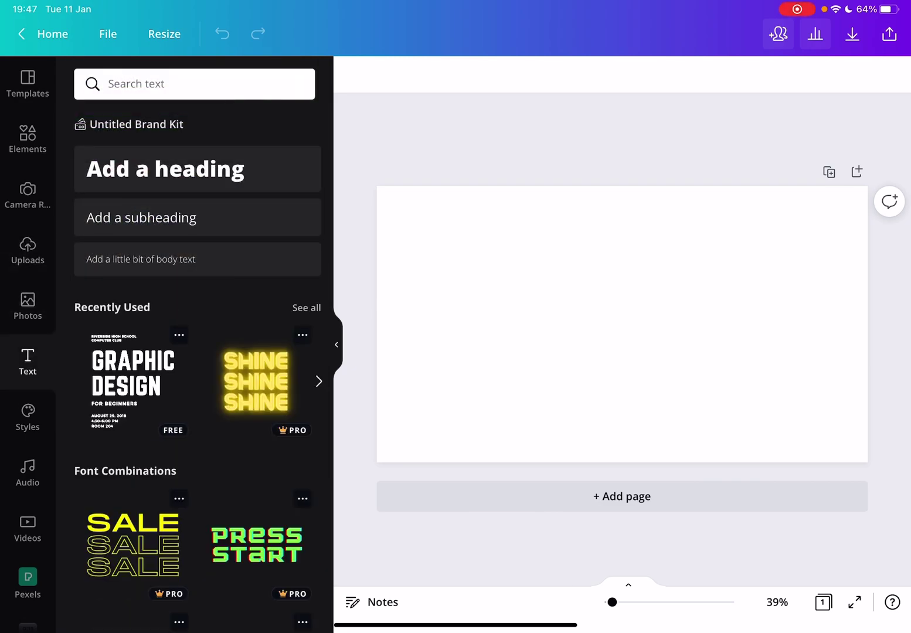
pyautogui.click(27, 417)
pyautogui.click(27, 139)
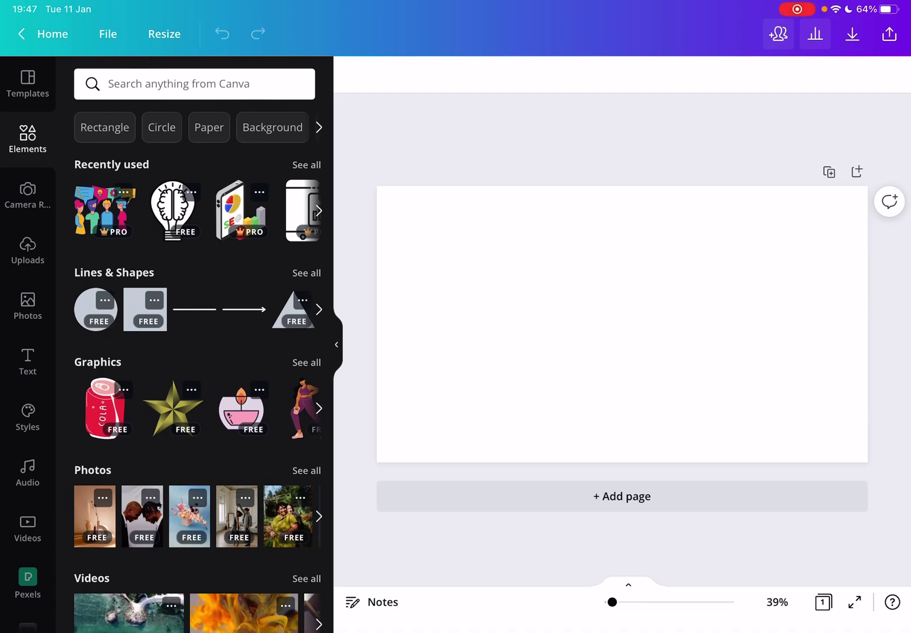
# - Apply the Thoroughbred business cover, then the fresh-produce business template, from Templates
pyautogui.click(27, 83)
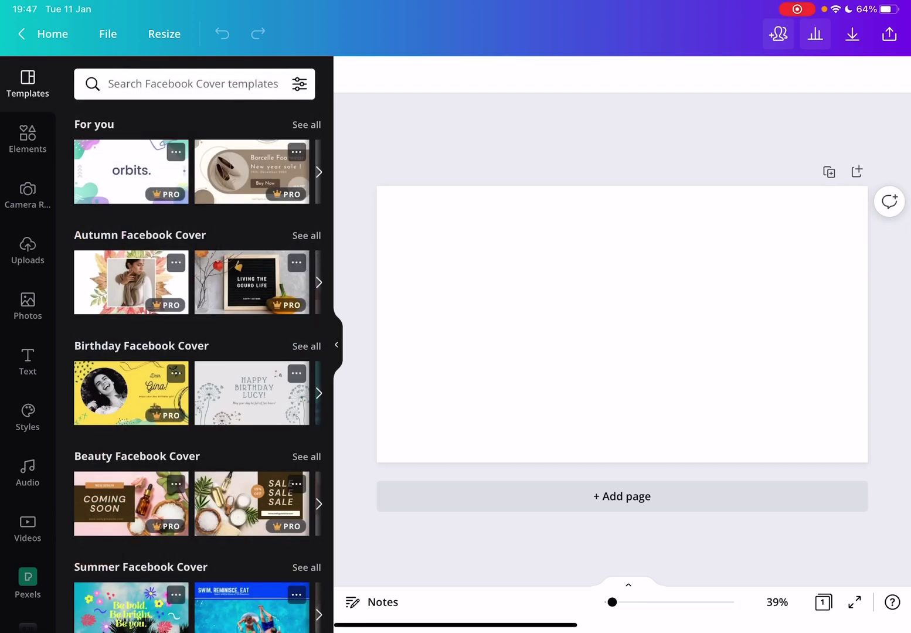
pyautogui.scroll(-12, 193, 356)
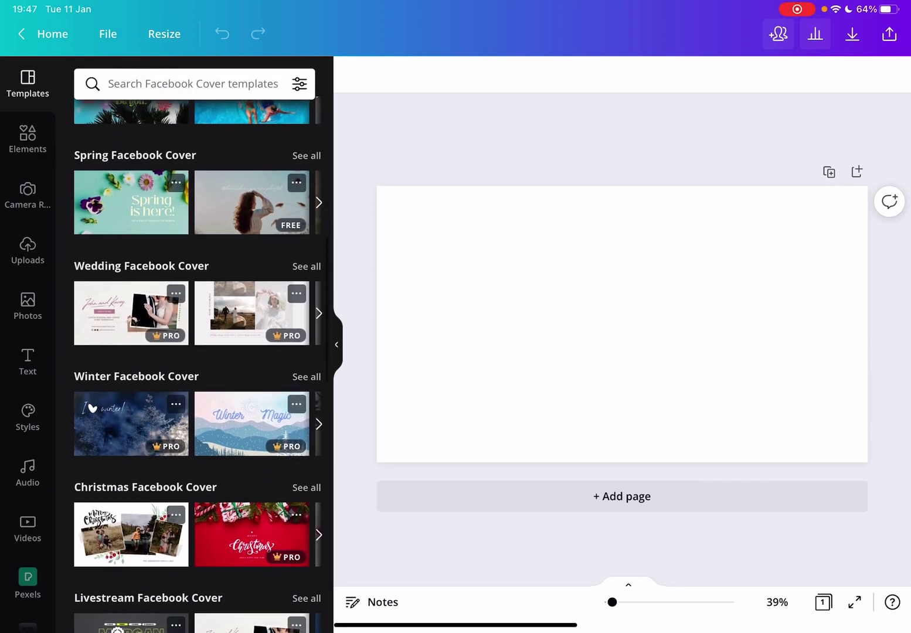
pyautogui.scroll(-6, 192, 356)
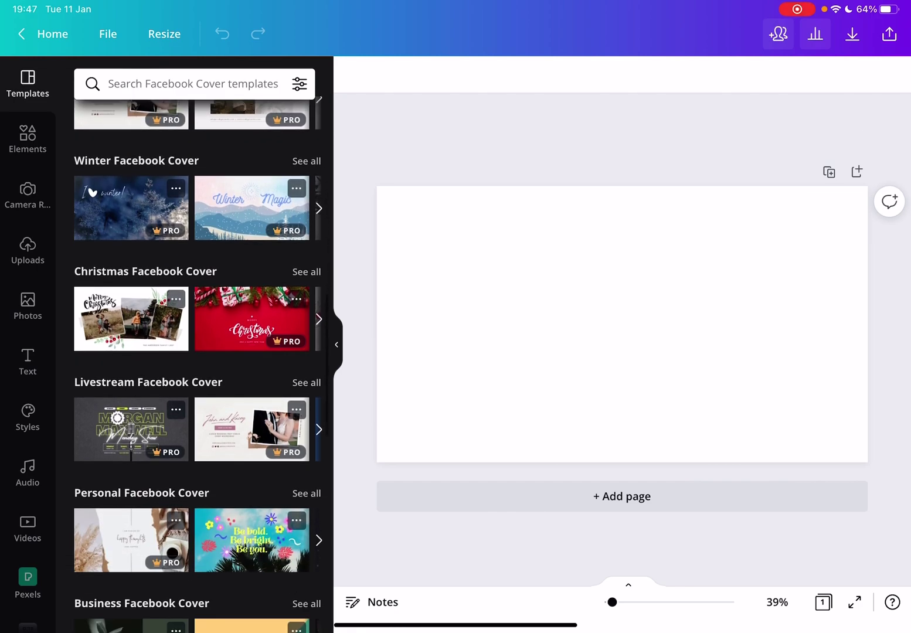
pyautogui.scroll(-6, 192, 356)
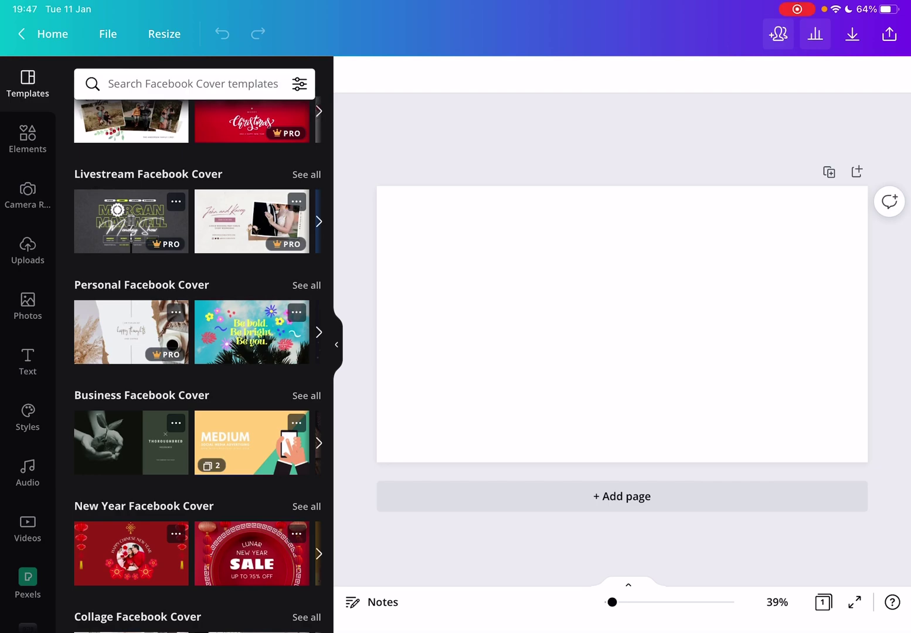
pyautogui.click(131, 443)
pyautogui.scroll(-10, 193, 355)
pyautogui.scroll(8, 192, 356)
pyautogui.scroll(-5, 192, 356)
pyautogui.scroll(8, 192, 356)
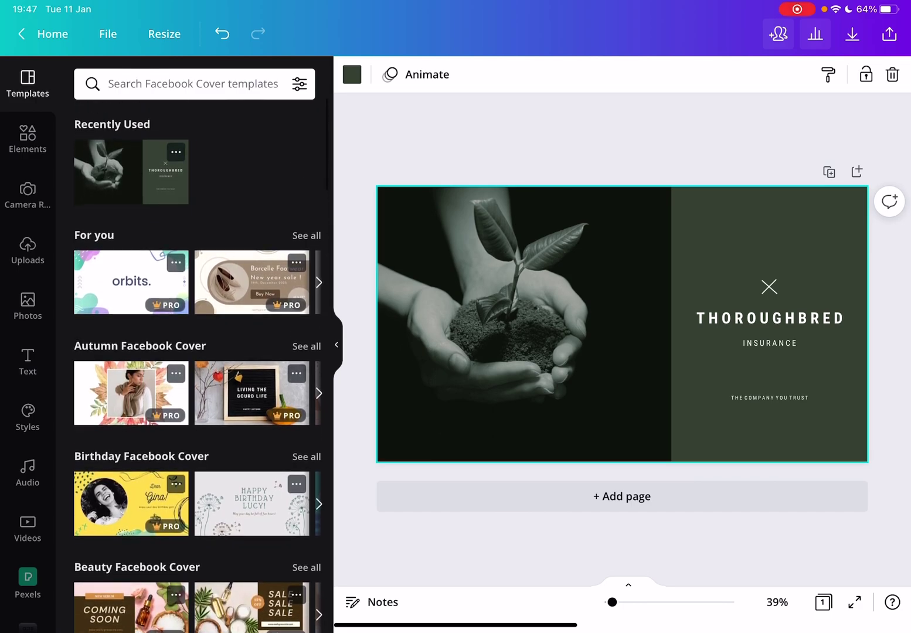
pyautogui.scroll(-3, 192, 356)
pyautogui.scroll(-2, 191, 356)
pyautogui.scroll(-3, 193, 356)
pyautogui.scroll(-2, 193, 356)
pyautogui.scroll(-2, 192, 356)
pyautogui.scroll(-2, 192, 356)
pyautogui.scroll(-1, 192, 356)
pyautogui.scroll(-2, 193, 356)
pyautogui.scroll(-1, 192, 356)
pyautogui.scroll(-2, 192, 356)
pyautogui.scroll(-2, 193, 356)
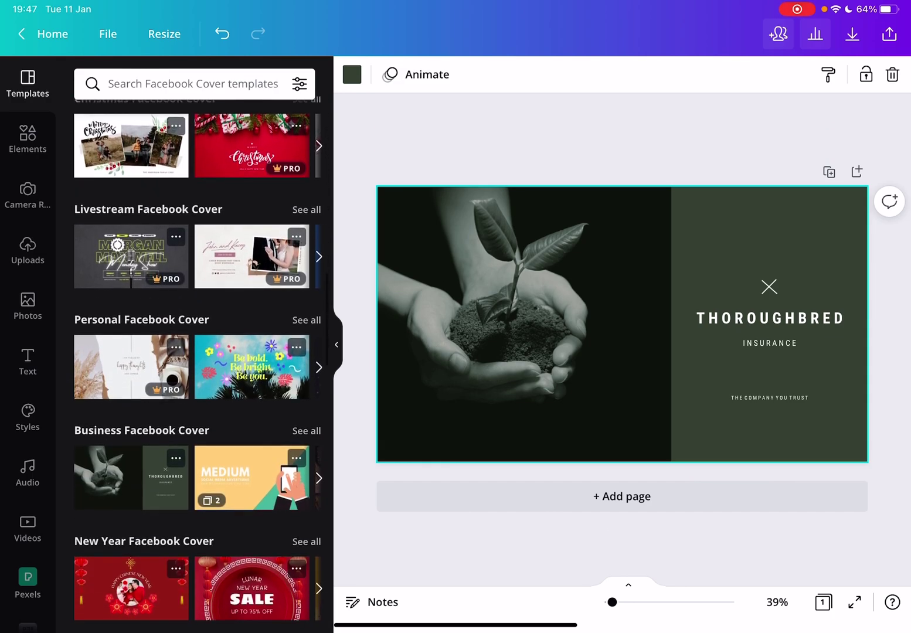
pyautogui.scroll(-2, 193, 357)
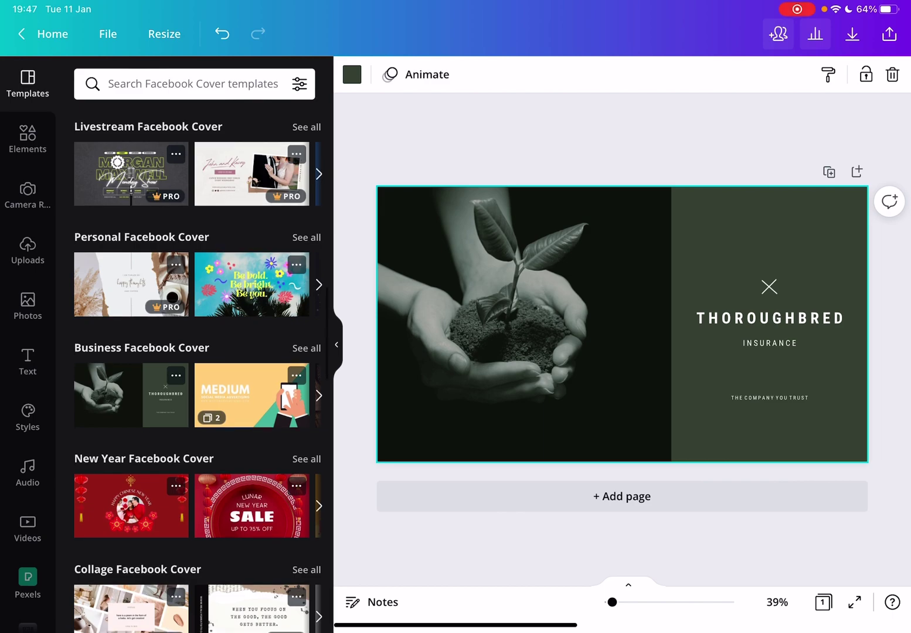
pyautogui.scroll(-2, 192, 355)
pyautogui.scroll(-1, 192, 356)
pyautogui.scroll(-1, 193, 356)
pyautogui.hscroll(3, 191, 242)
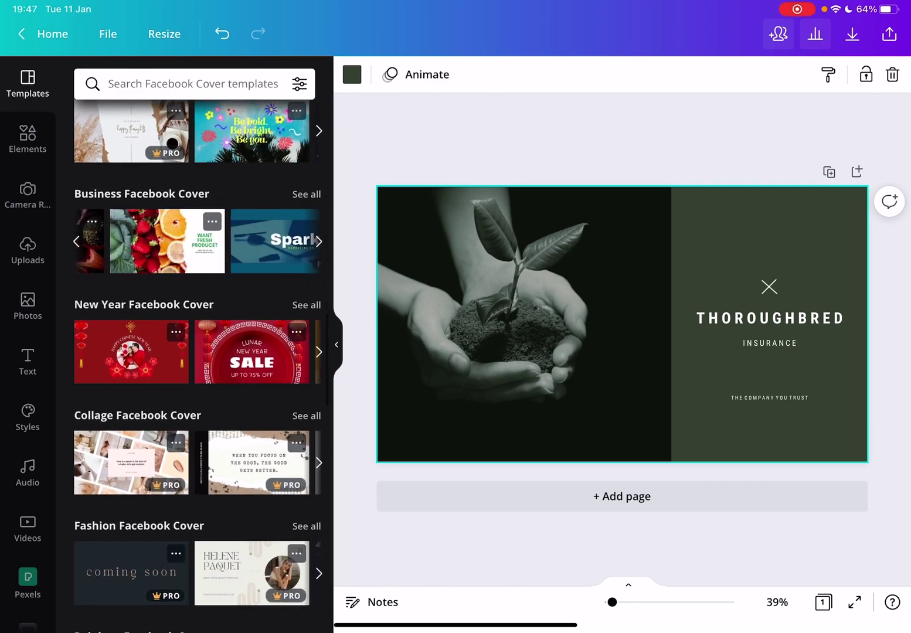
pyautogui.click(168, 240)
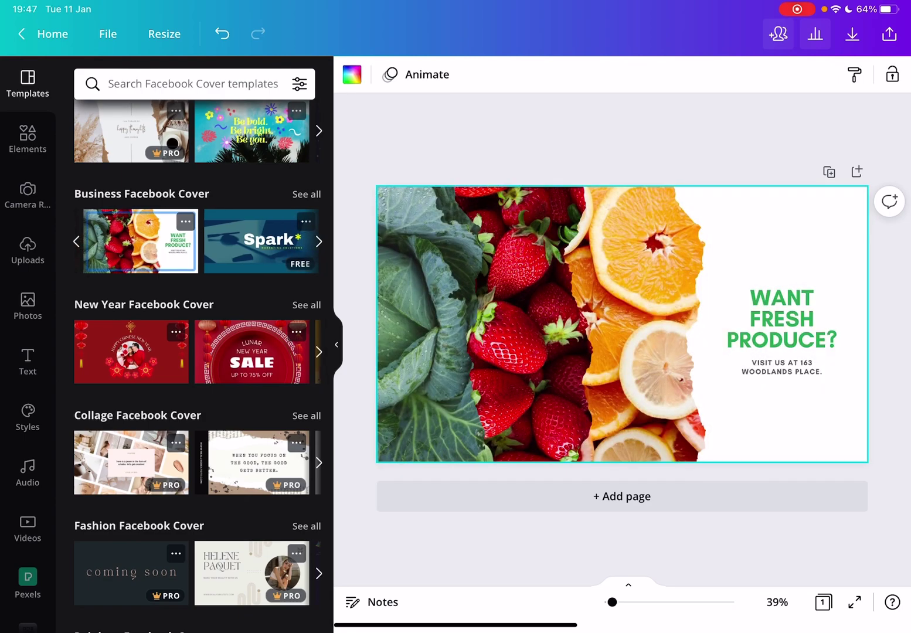
pyautogui.hscroll(2, 192, 241)
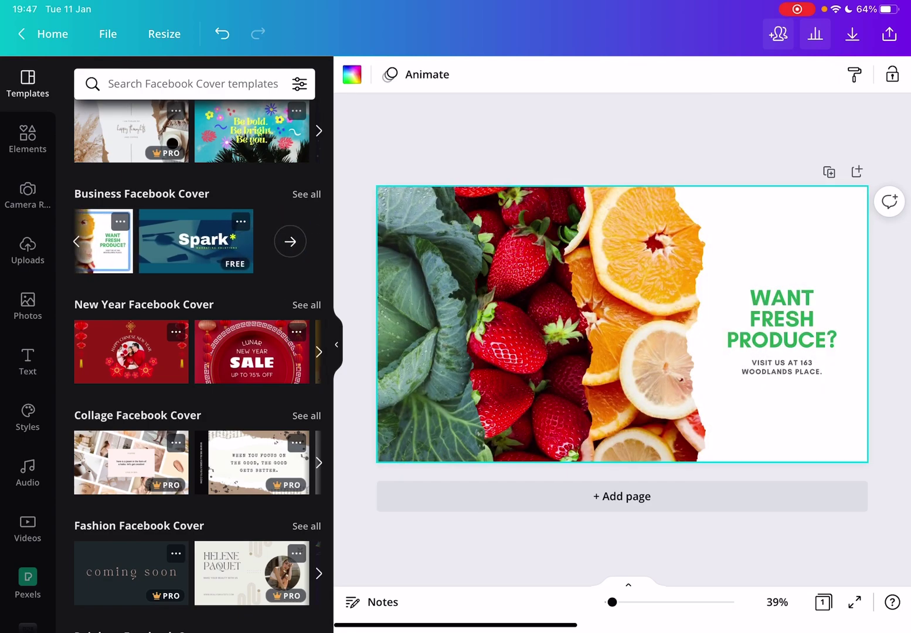
pyautogui.scroll(-5, 192, 356)
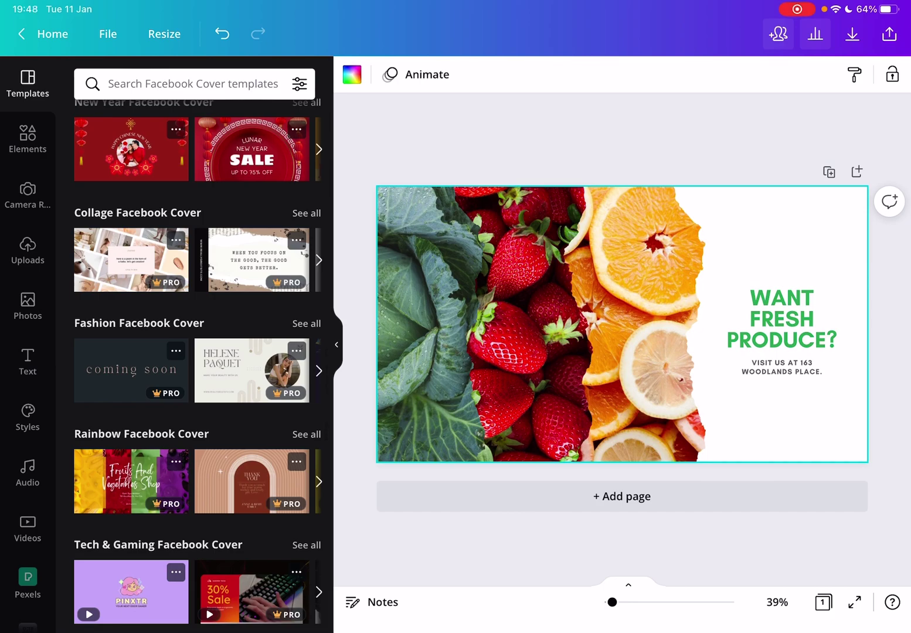
# - Open the 'WANT FRESH PRODUCE?' headline for editing, then deselect it
pyautogui.click(782, 320)
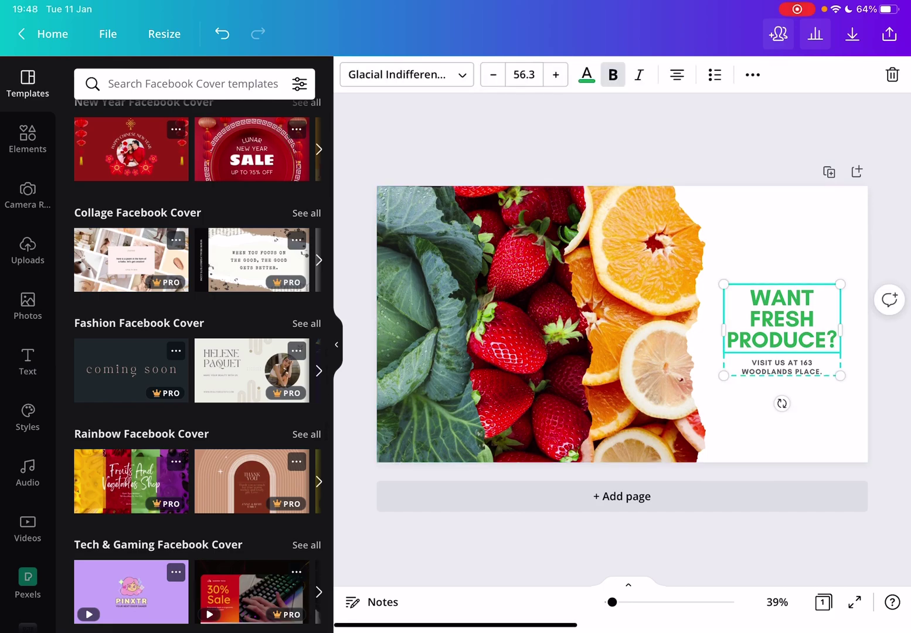
pyautogui.doubleClick(782, 319)
pyautogui.write('HDJDNDDHF')
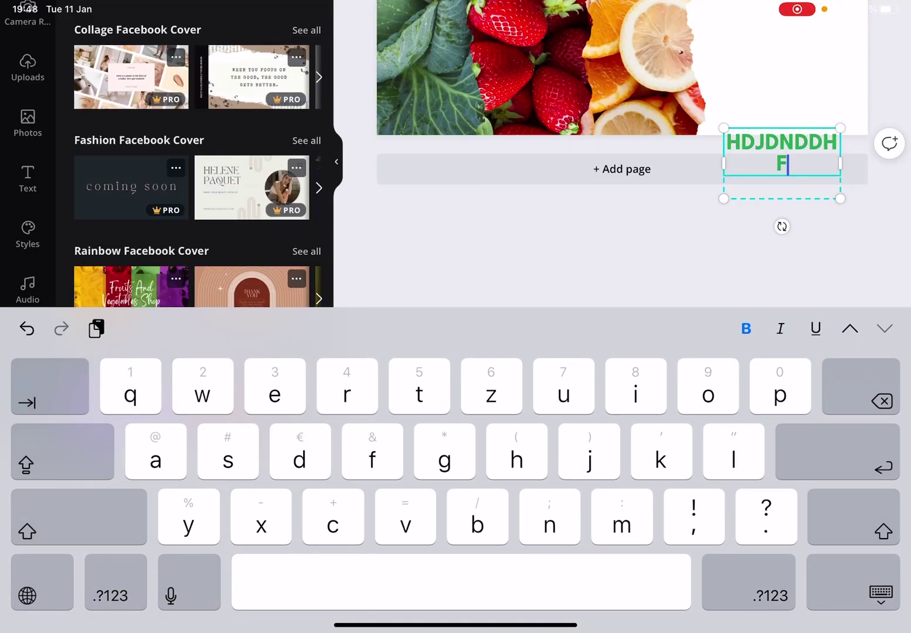
pyautogui.click(884, 328)
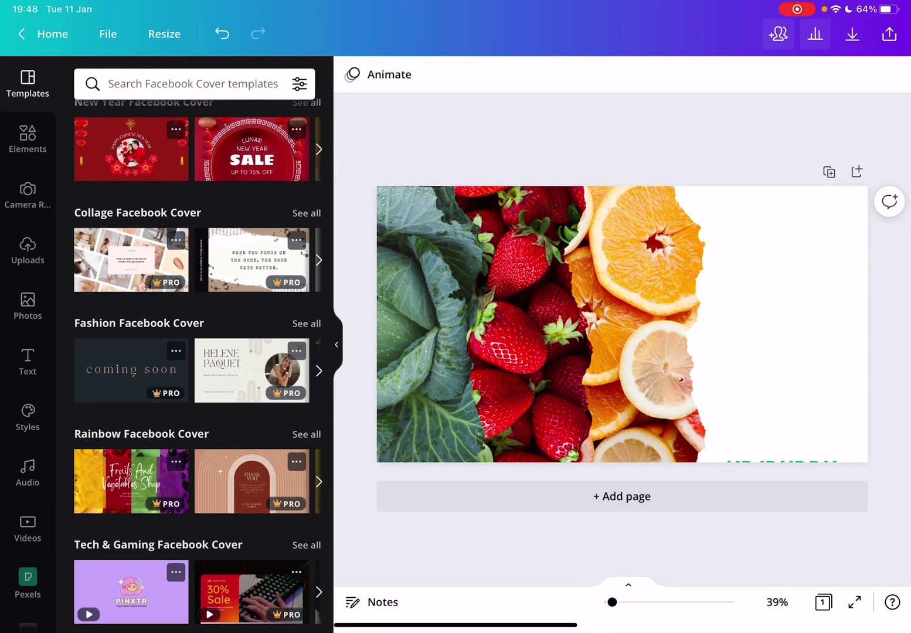
# - Move the citrus photo to the right edge, then recrop the strawberries and shift them toward the centre
pyautogui.click(583, 324)
pyautogui.moveTo(583, 324); pyautogui.dragTo(758, 292)
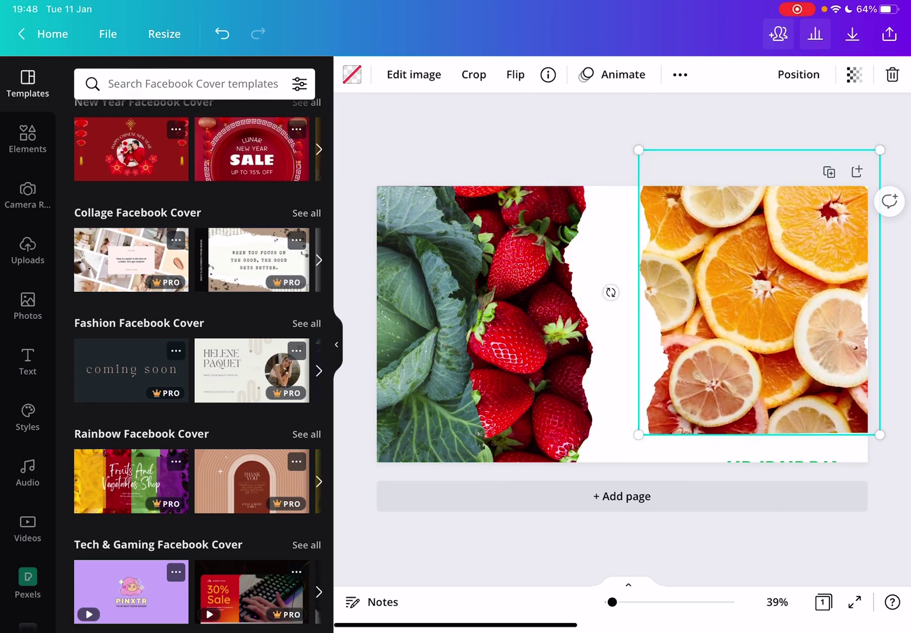
pyautogui.doubleClick(484, 324)
pyautogui.moveTo(484, 356); pyautogui.dragTo(484, 300)
pyautogui.click(371, 74)
pyautogui.moveTo(473, 324); pyautogui.dragTo(637, 321)
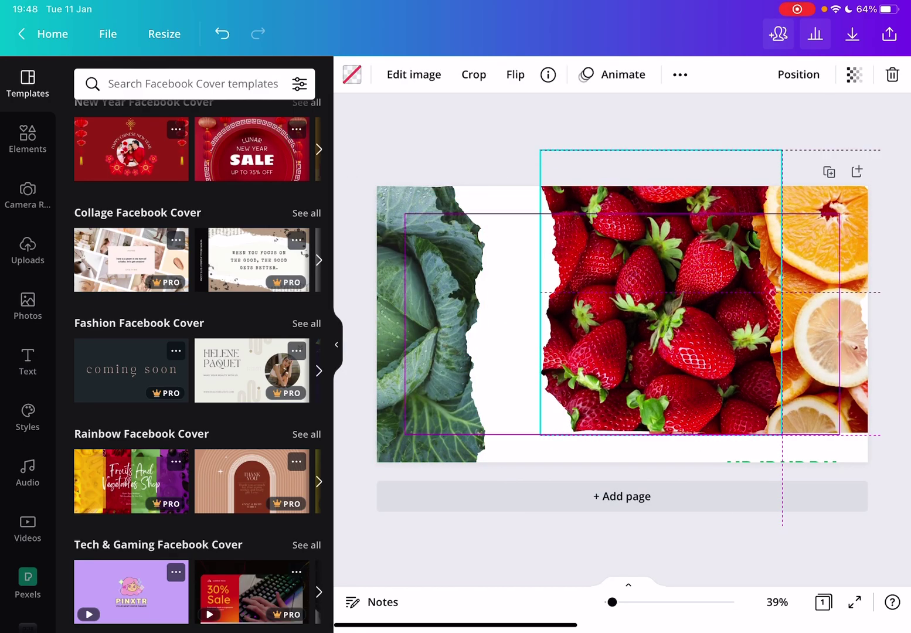
# - Place the cabbage photo at the centre over the strawberries
pyautogui.click(426, 320)
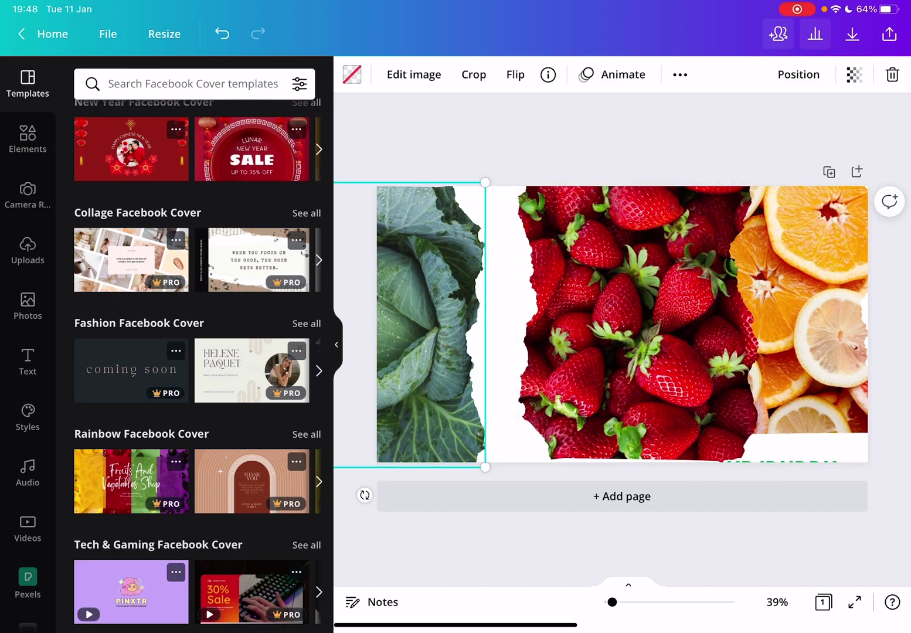
pyautogui.moveTo(427, 321); pyautogui.dragTo(577, 306)
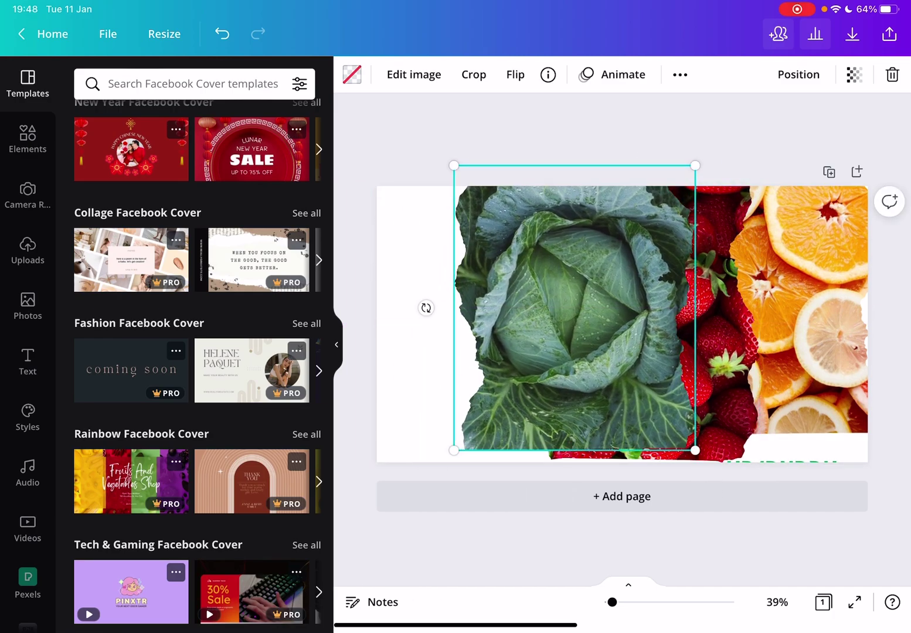
pyautogui.click(409, 320)
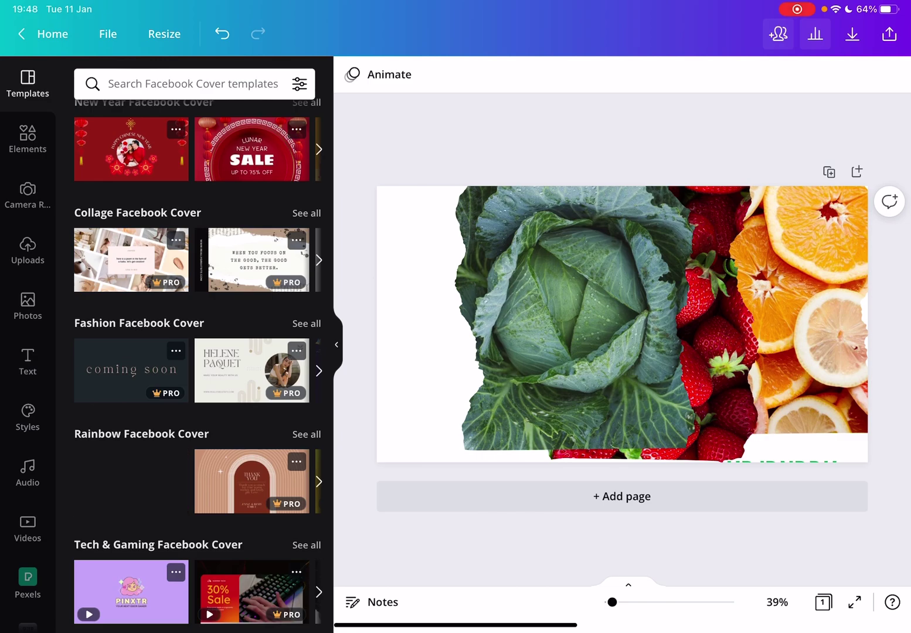
pyautogui.scroll(-3, 192, 356)
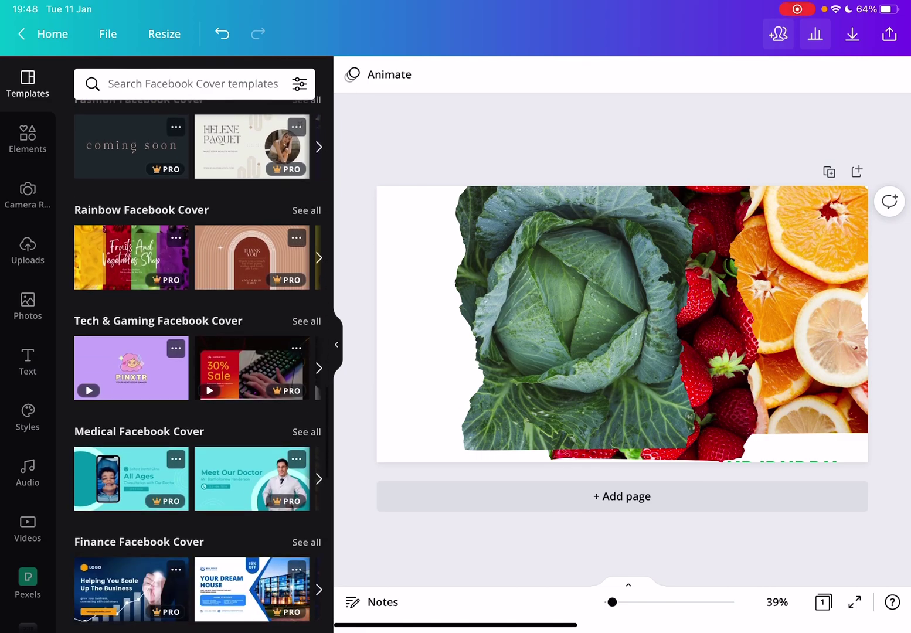
# - Replace the page with the dental clinic template, then apply the 'Born to hustle.' template
pyautogui.click(132, 258)
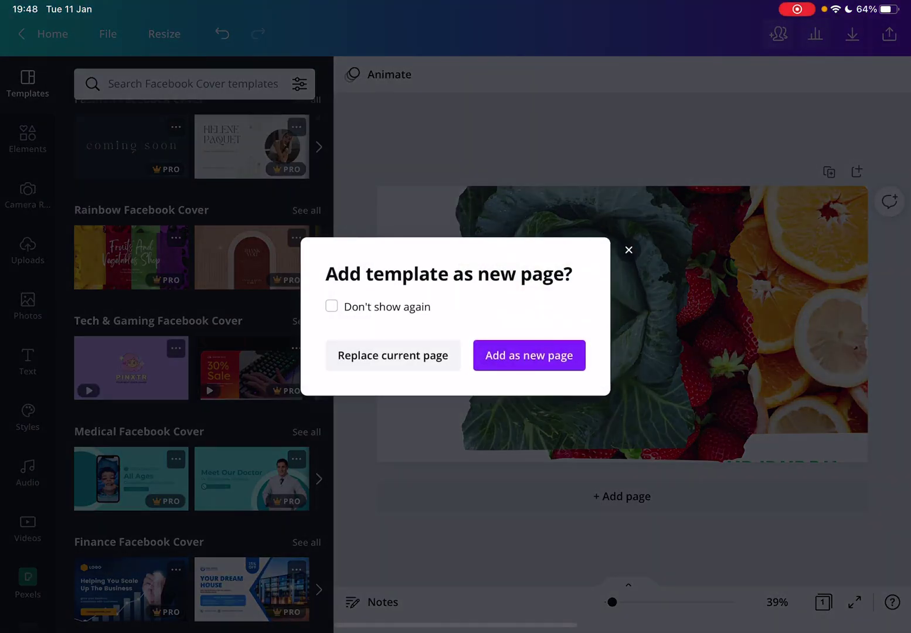
pyautogui.click(394, 355)
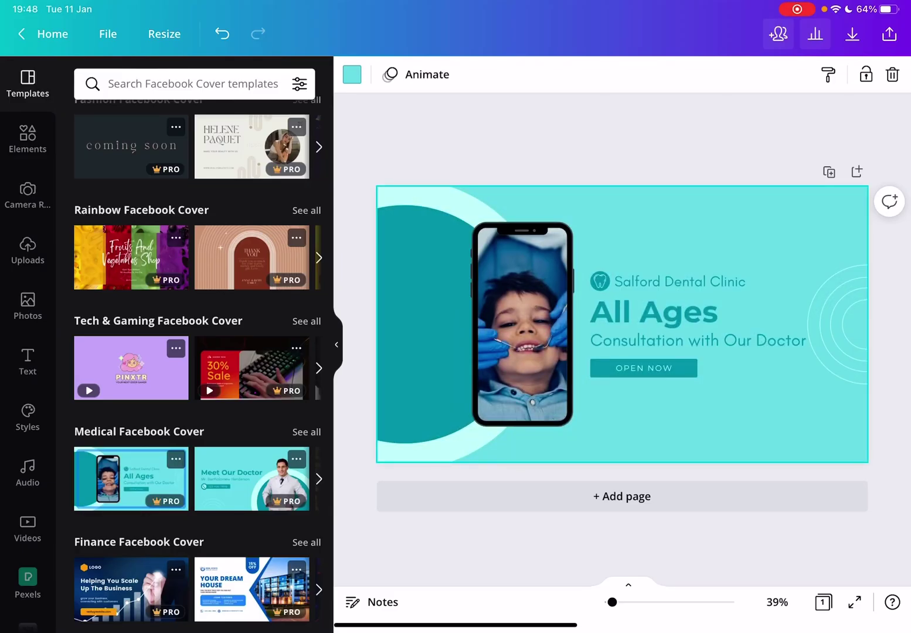
pyautogui.scroll(-4, 192, 356)
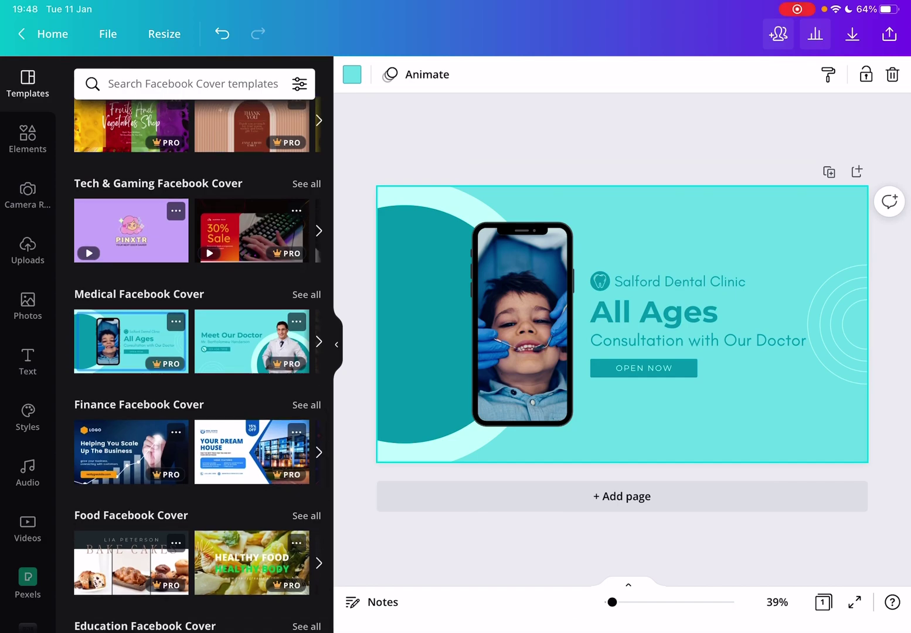
pyautogui.hscroll(2, 192, 341)
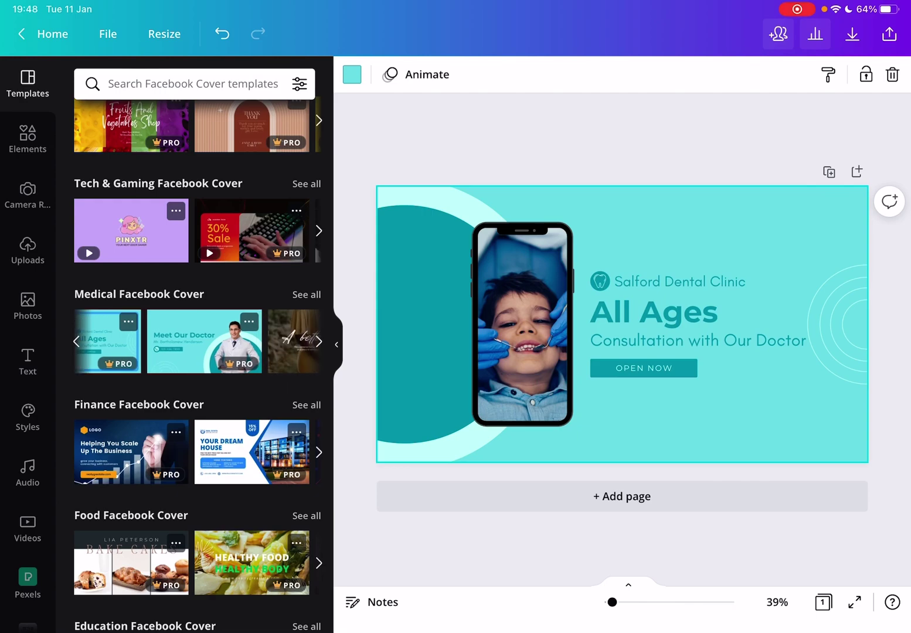
pyautogui.scroll(-8, 192, 356)
pyautogui.scroll(-8, 192, 356)
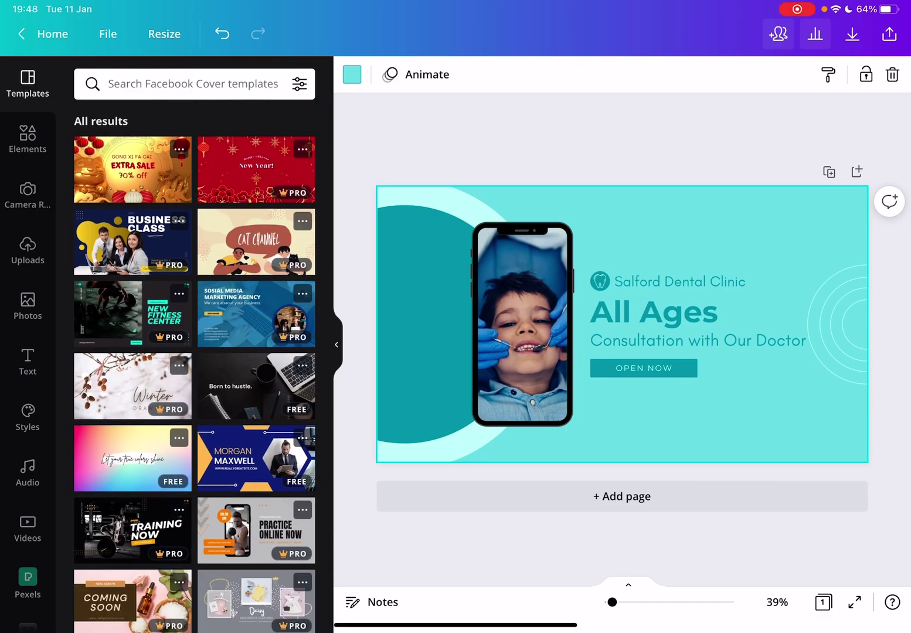
pyautogui.scroll(8, 192, 356)
pyautogui.scroll(6, 192, 356)
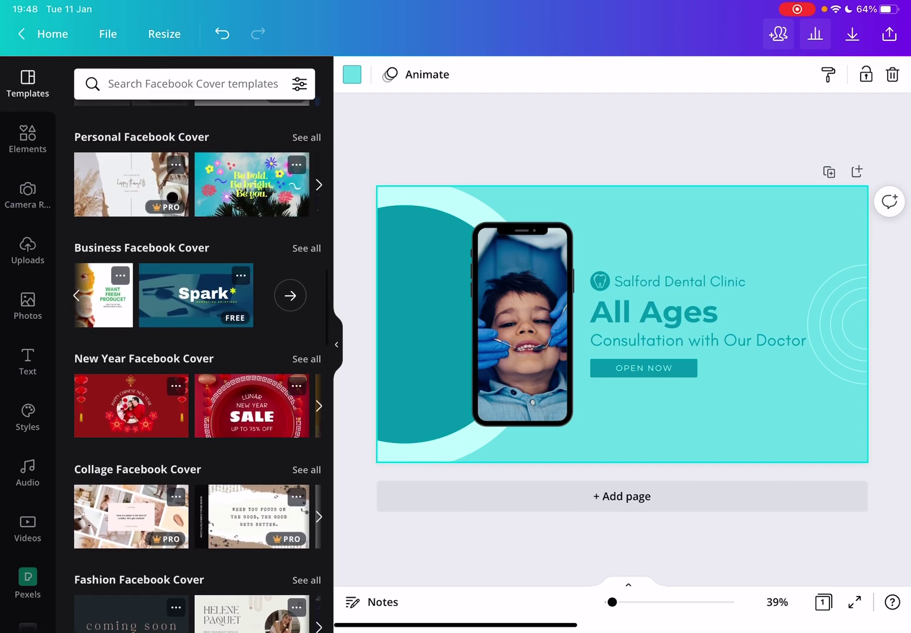
pyautogui.scroll(-4, 193, 356)
pyautogui.scroll(-3, 193, 356)
pyautogui.scroll(-3, 192, 356)
pyautogui.scroll(-3, 192, 355)
pyautogui.scroll(-3, 192, 356)
pyautogui.scroll(-3, 193, 356)
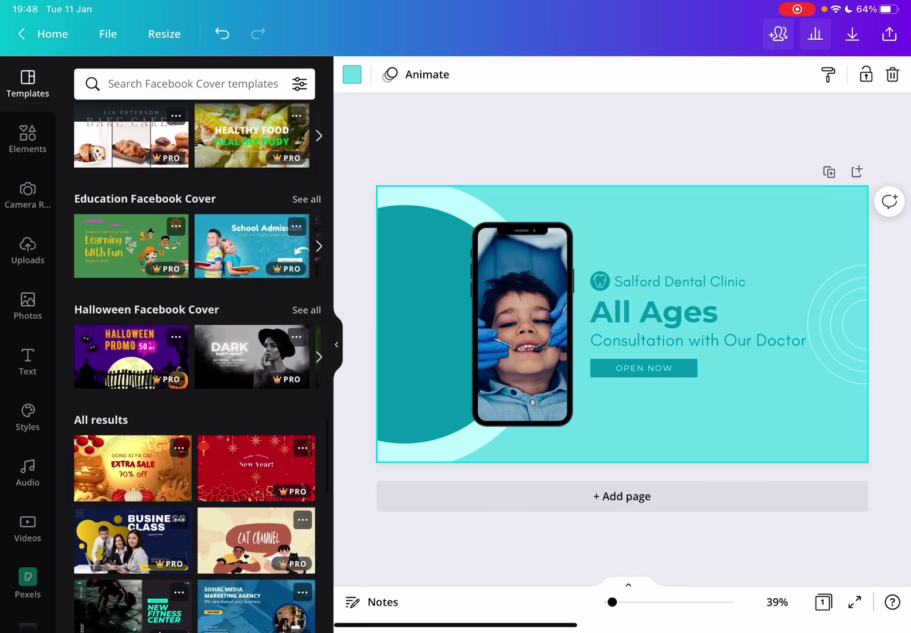
pyautogui.scroll(-3, 193, 356)
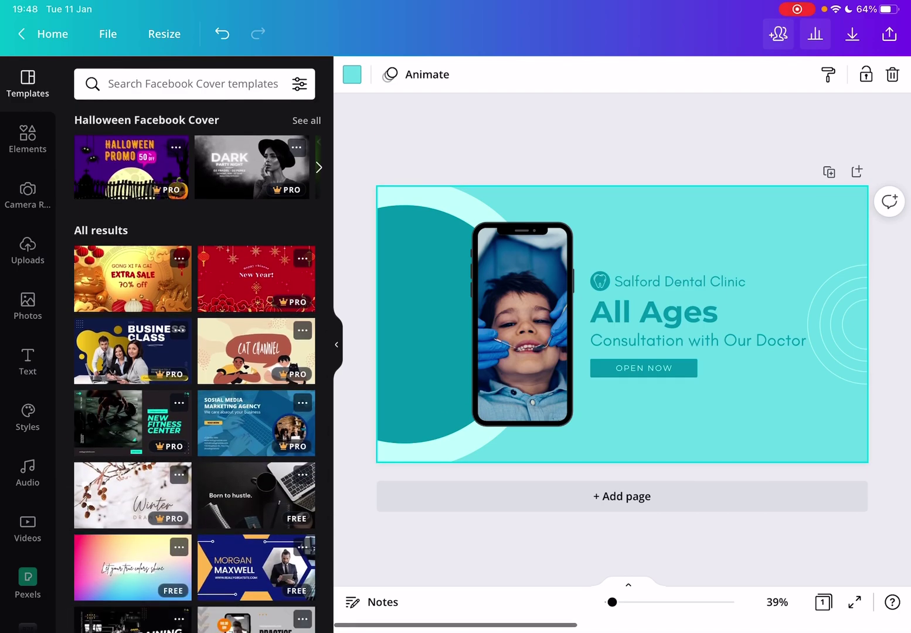
pyautogui.click(256, 495)
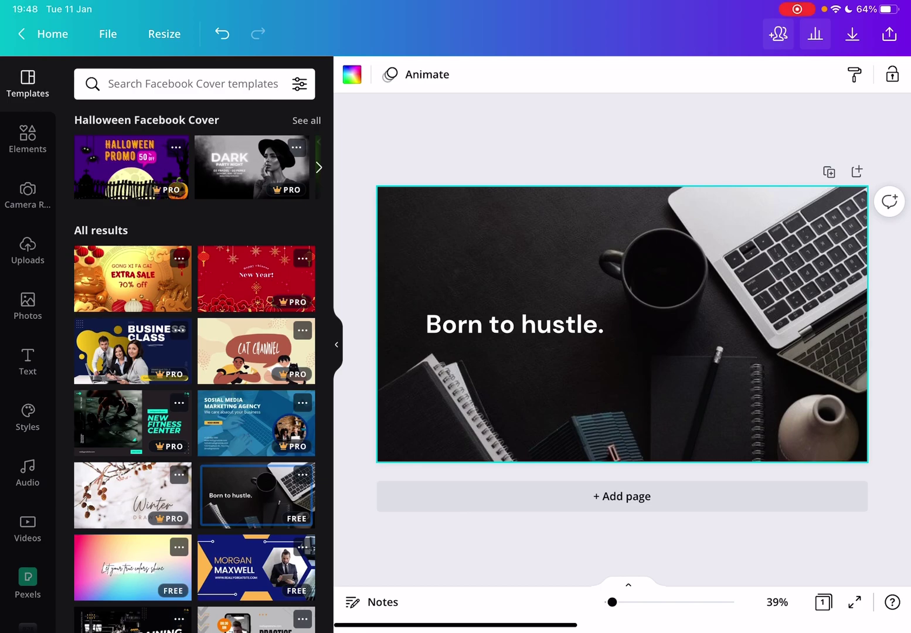
pyautogui.scroll(-6, 192, 355)
# - Select the desk photo and 'Born to hustle.' text, then try the DANIEL GALLEGO template
pyautogui.click(622, 271)
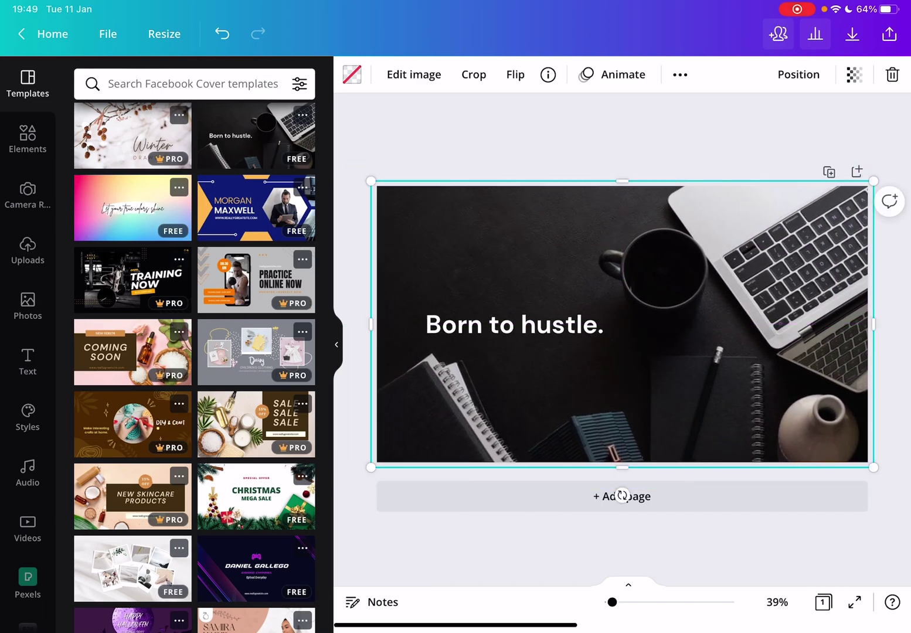
pyautogui.click(514, 324)
pyautogui.click(257, 567)
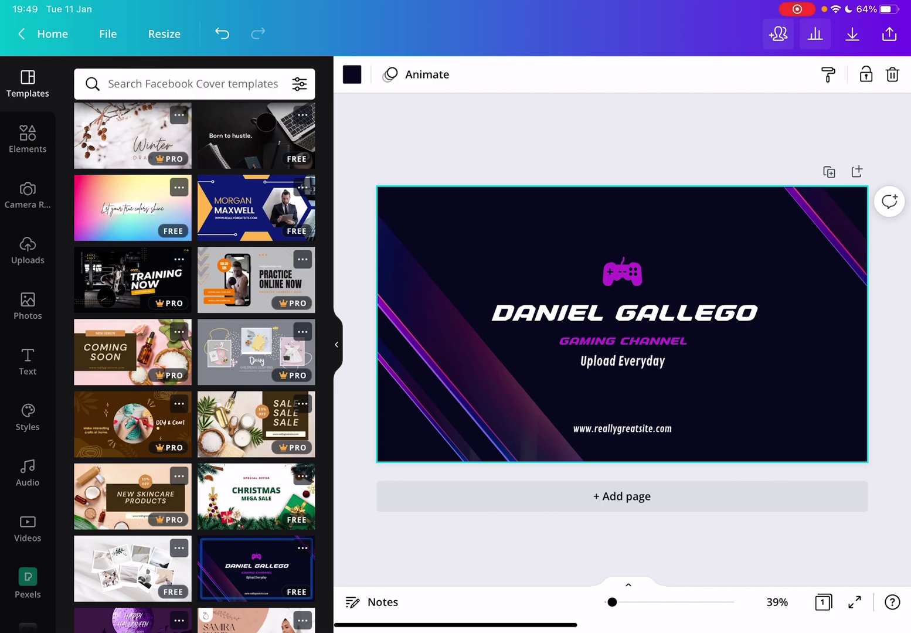
# - Apply the CHRISTMAS MEGA SALE template and nudge its ornament tree toward the headline
pyautogui.click(257, 496)
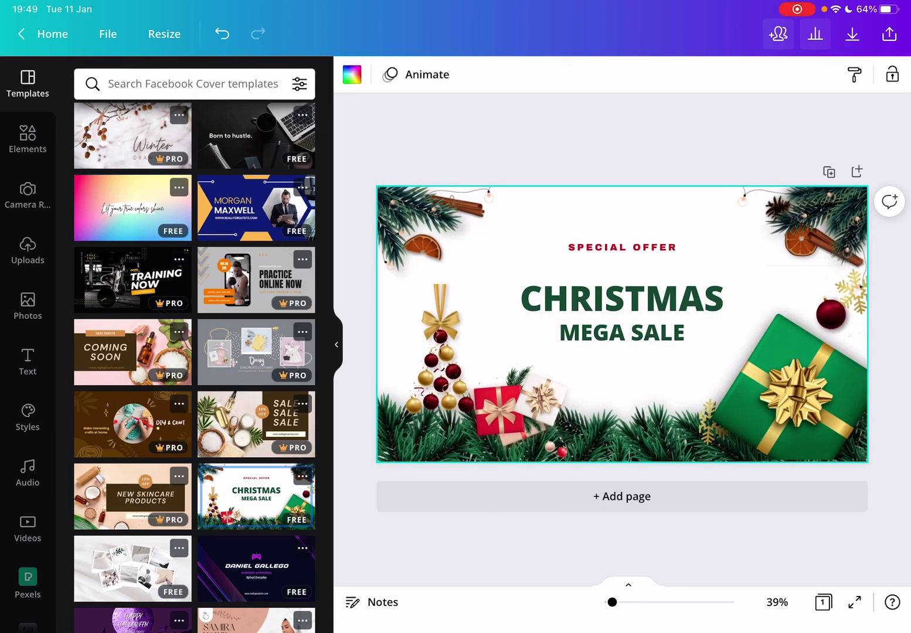
pyautogui.click(441, 352)
pyautogui.moveTo(441, 352)
pyautogui.mouseDown()
pyautogui.moveTo(481, 364)
pyautogui.moveTo(433, 361)
pyautogui.mouseUp()
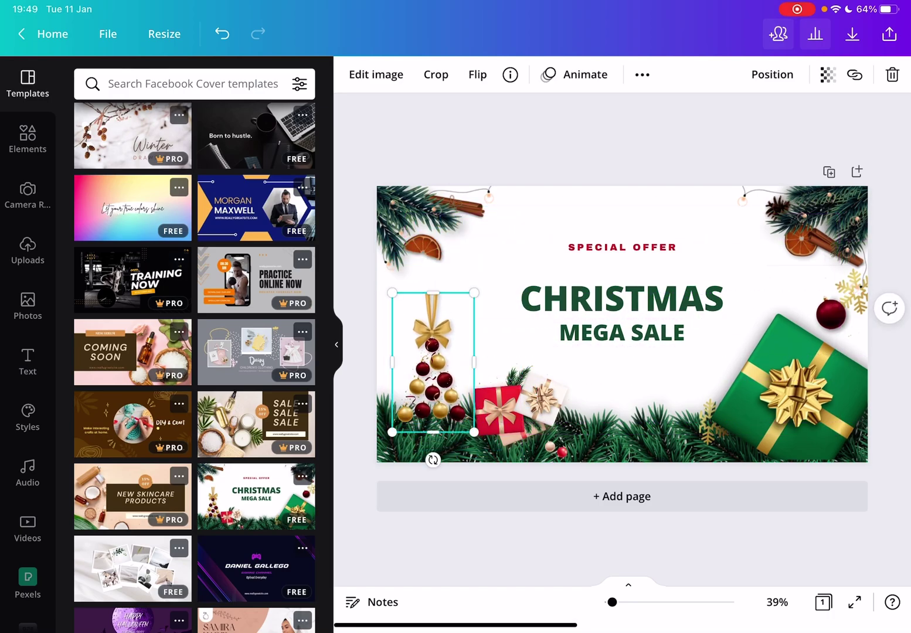